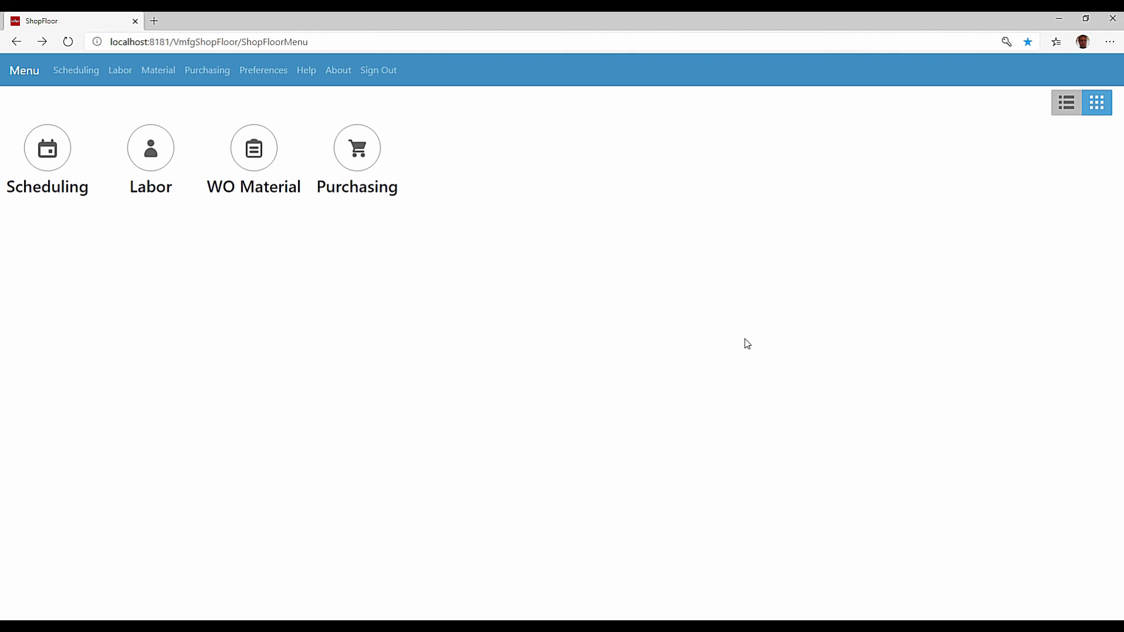
# - Open Labor Ticket Entry from the Labor tile and load an employee already clocked into jobs
pyautogui.click(151, 161)
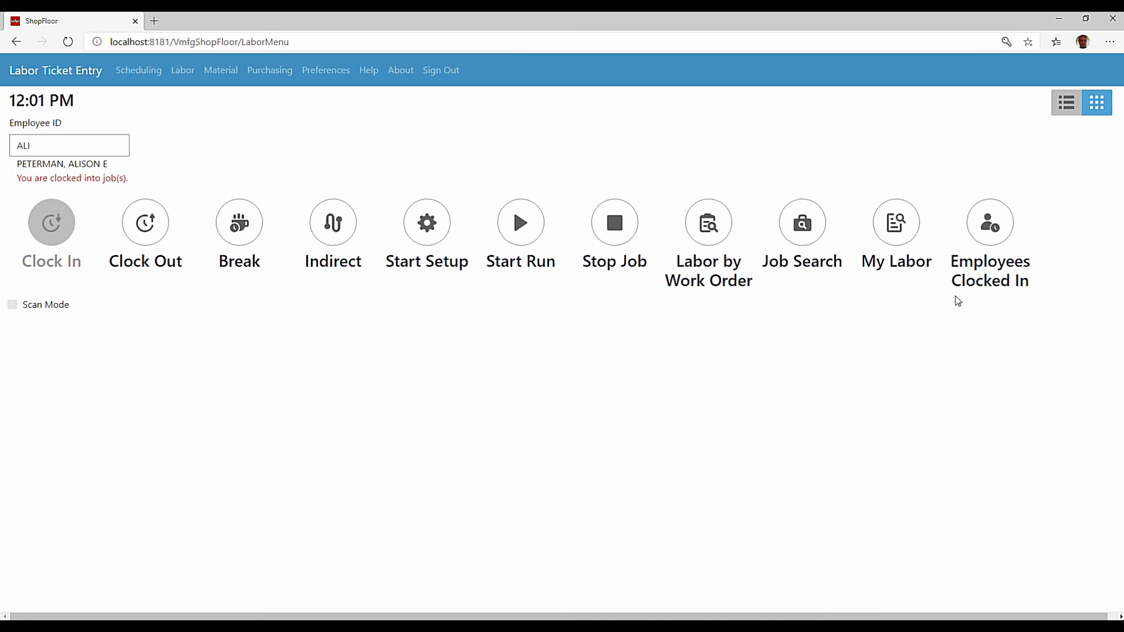
pyautogui.click(1001, 229)
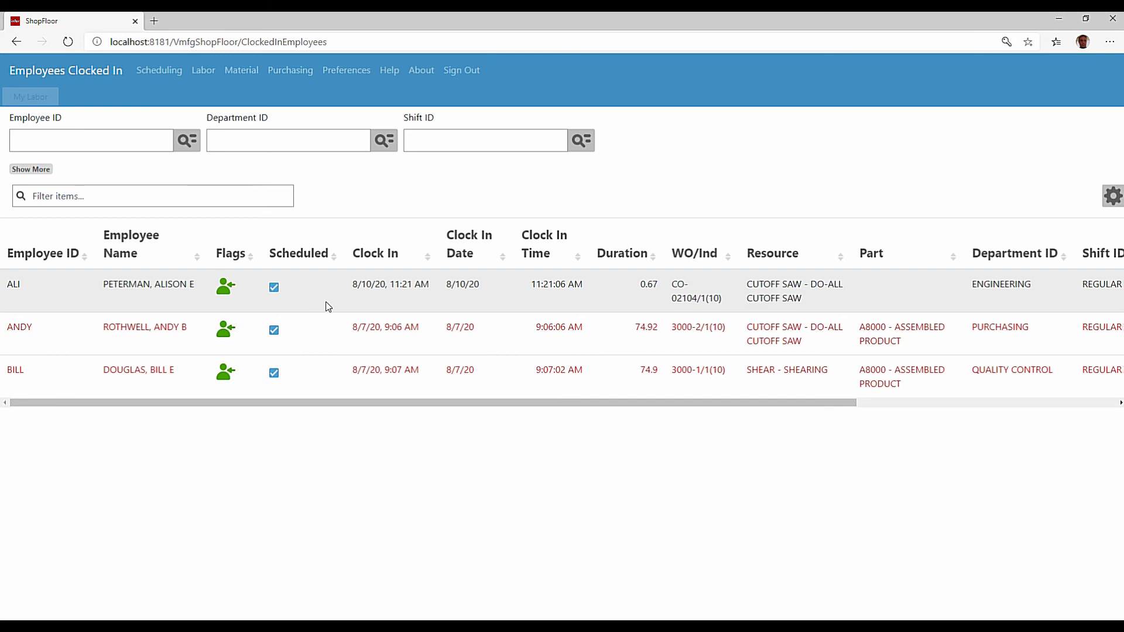
pyautogui.hotkey('alt', 'Left')
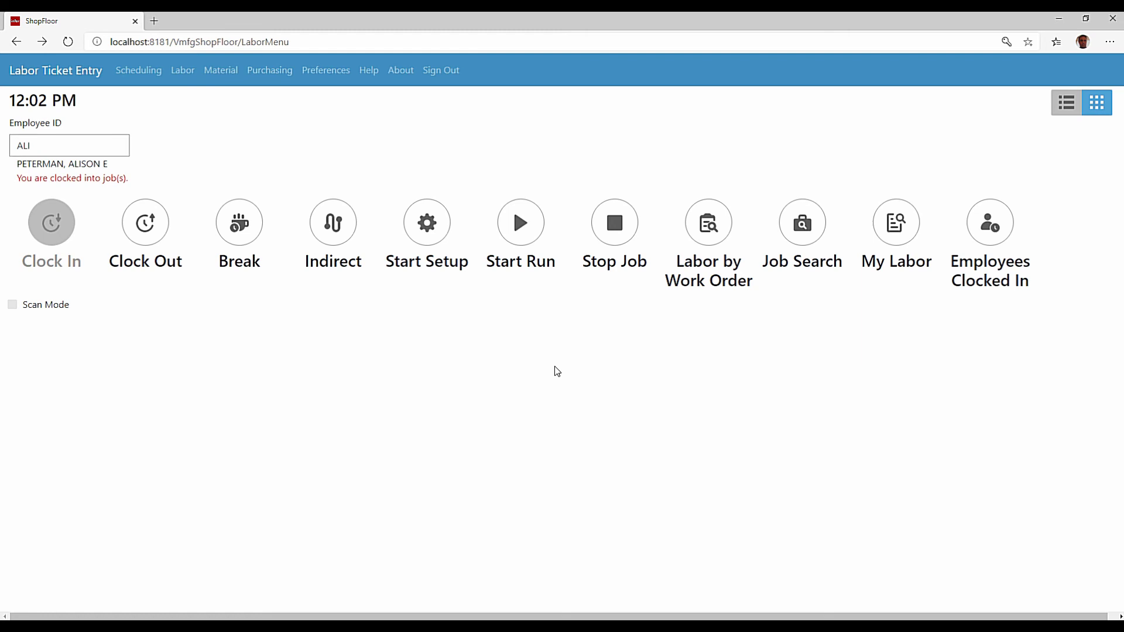
# - Go back to the main menu and open the Scheduling resource list with ops, late ops and hours
pyautogui.click(70, 73)
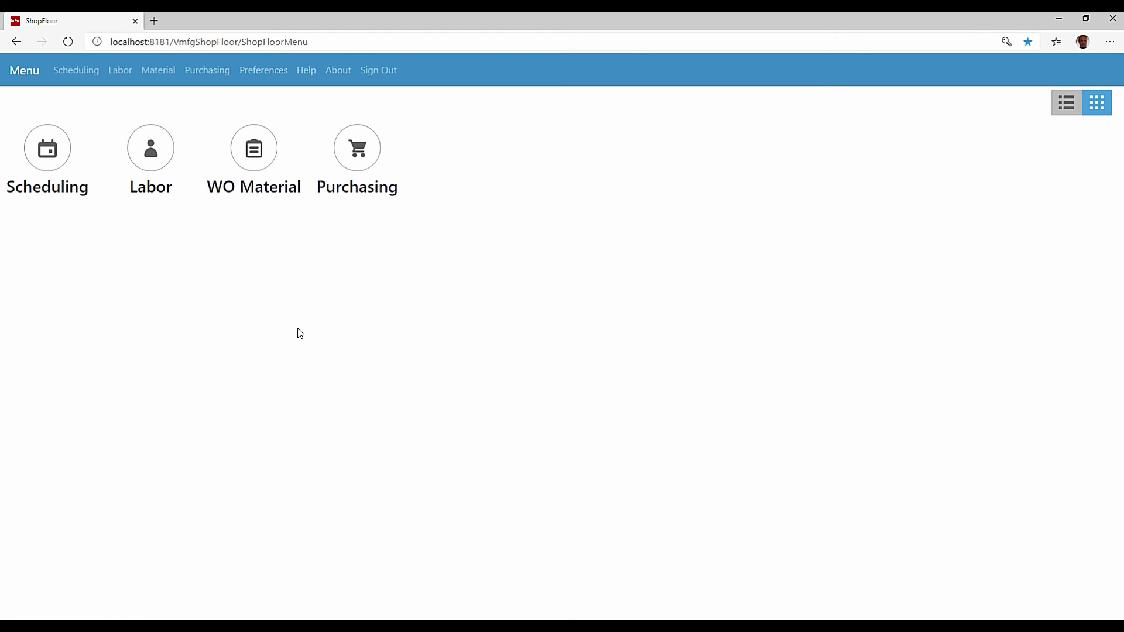
pyautogui.click(51, 151)
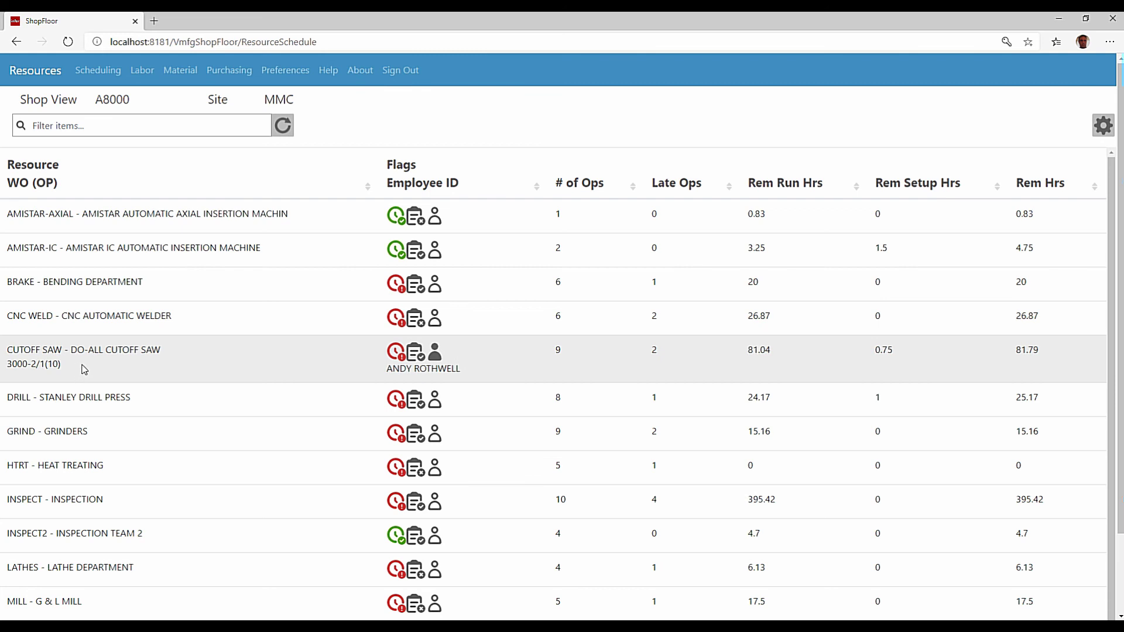
# - Open the CUTOFF SAW - DO-ALL CUTOFF SAW row to see its work orders and want dates
pyautogui.click(83, 366)
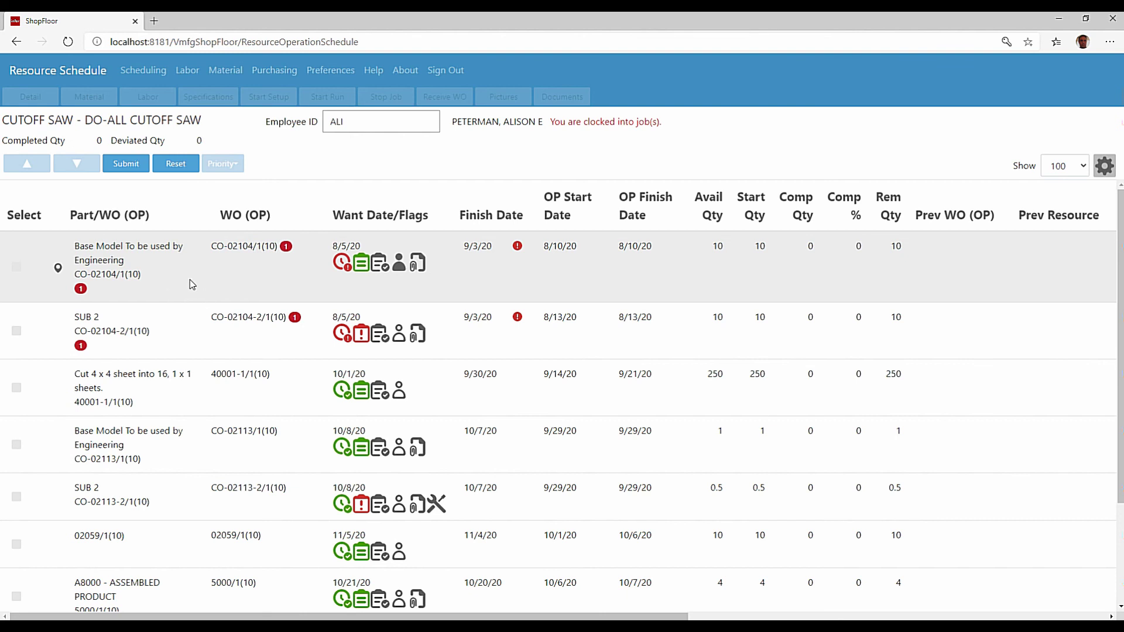
pyautogui.click(190, 284)
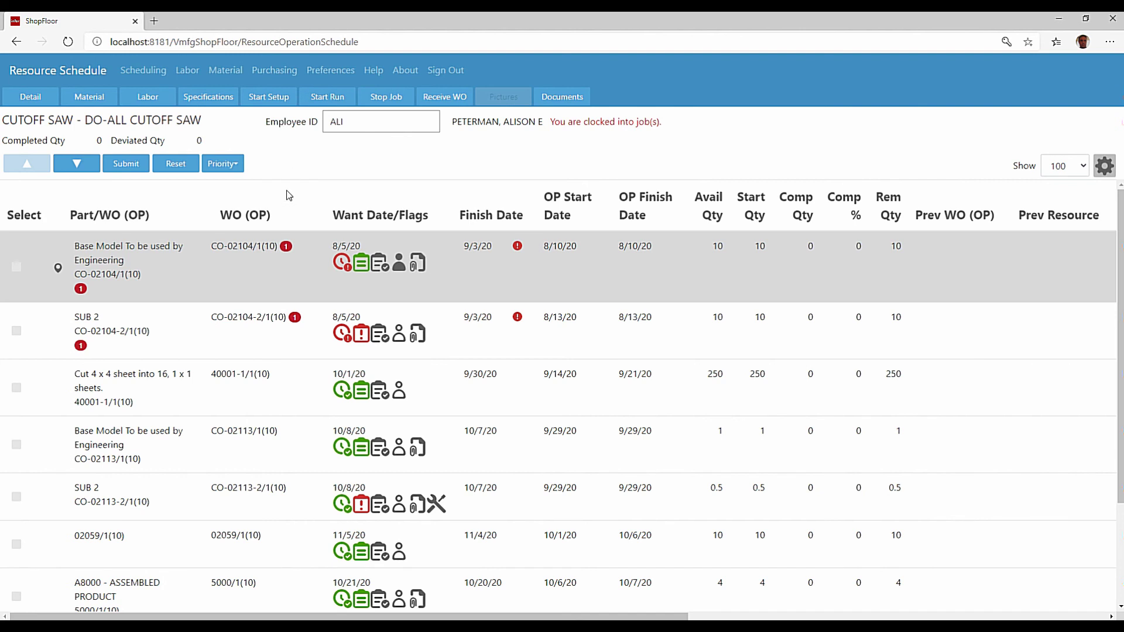
pyautogui.click(17, 269)
pyautogui.click(17, 332)
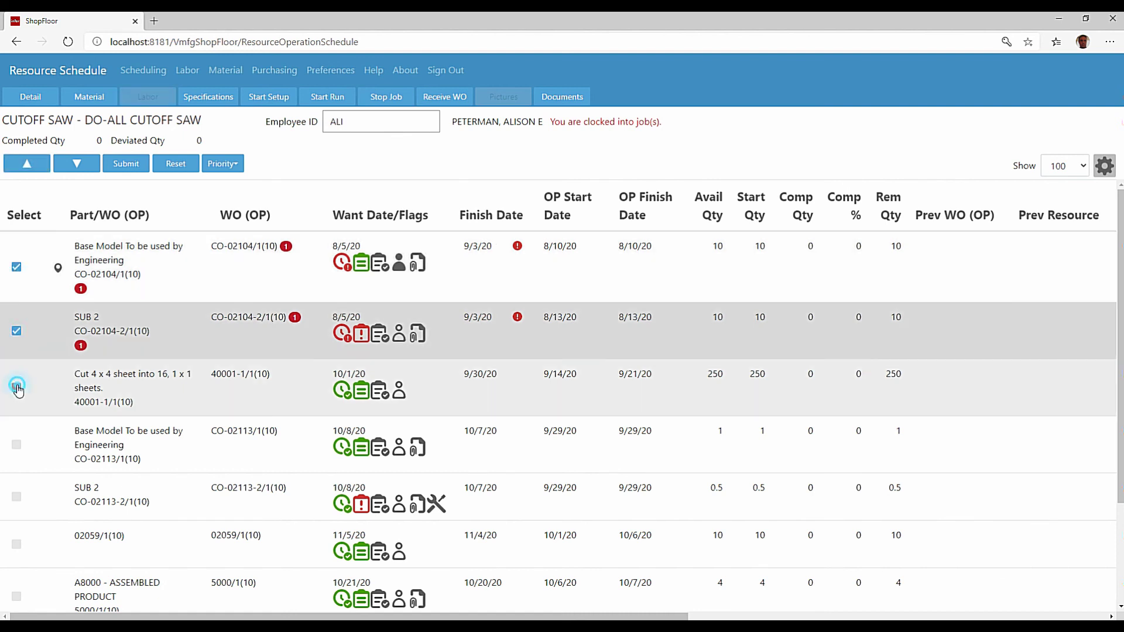
pyautogui.click(16, 387)
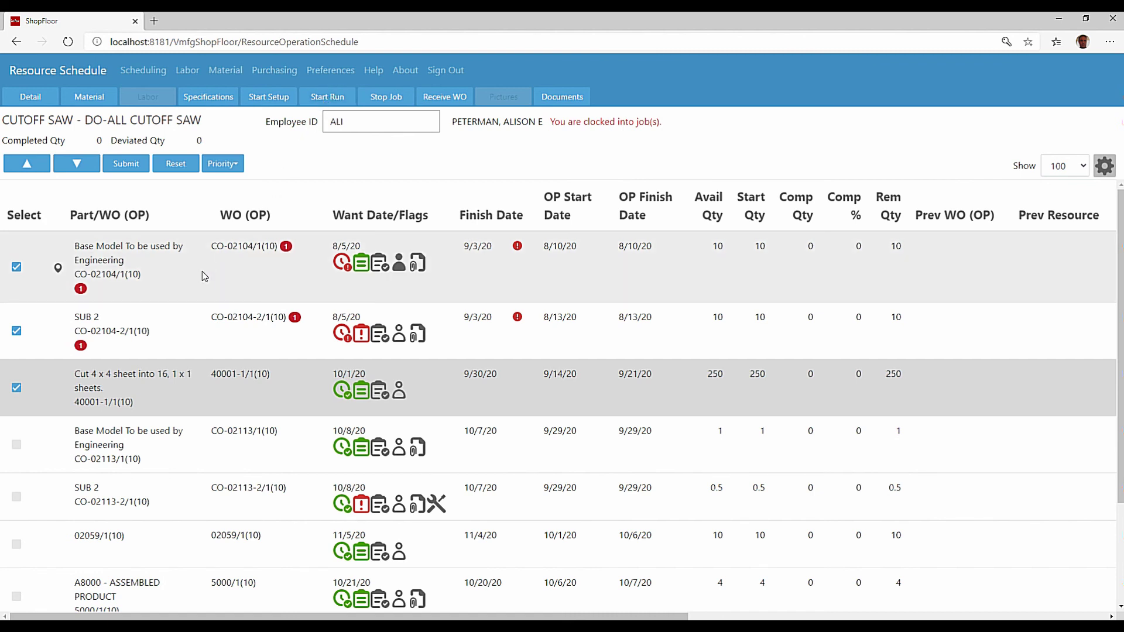
pyautogui.click(16, 267)
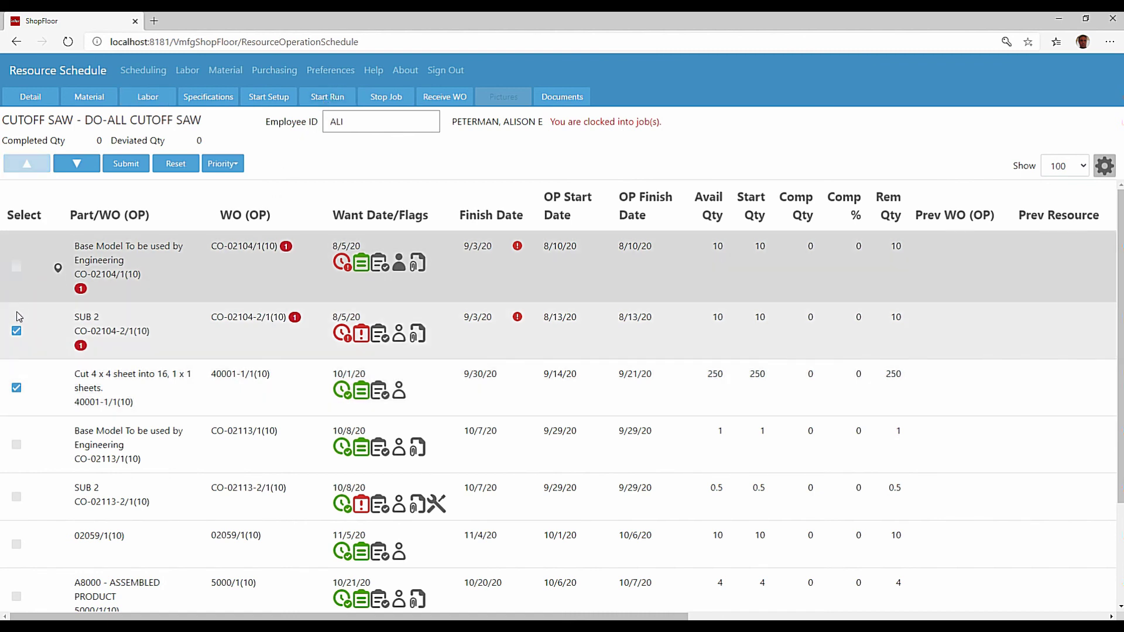
pyautogui.click(17, 332)
pyautogui.click(16, 387)
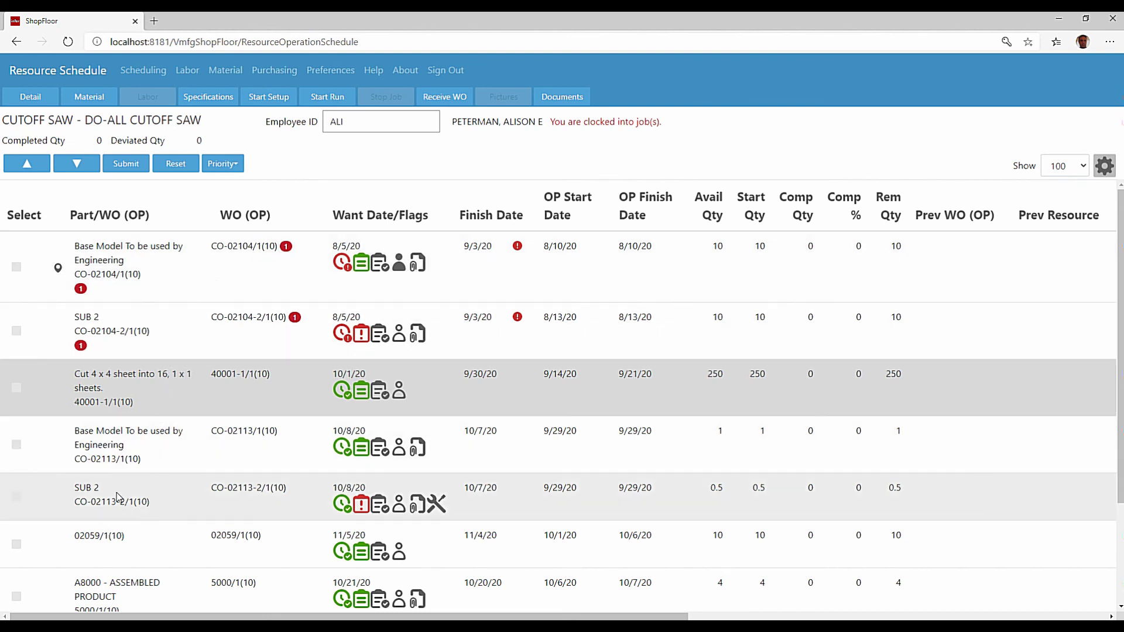
# - Set priority 2 on the CO-02113 operations, then select the 40001 Cut 4 x 4 sheet operation
pyautogui.click(157, 460)
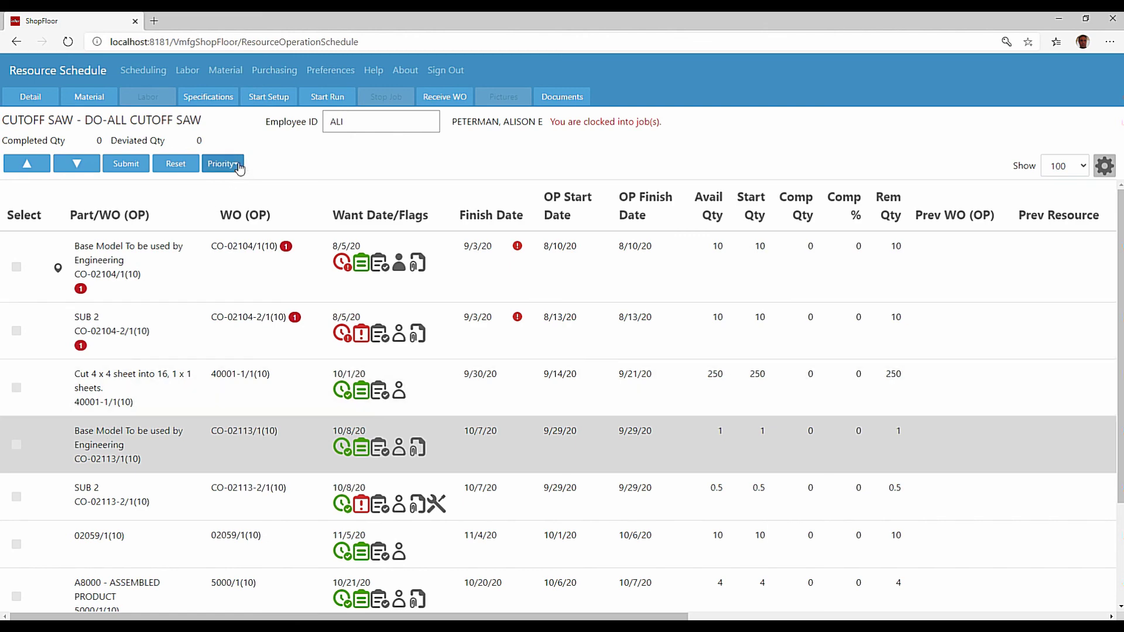
pyautogui.click(237, 166)
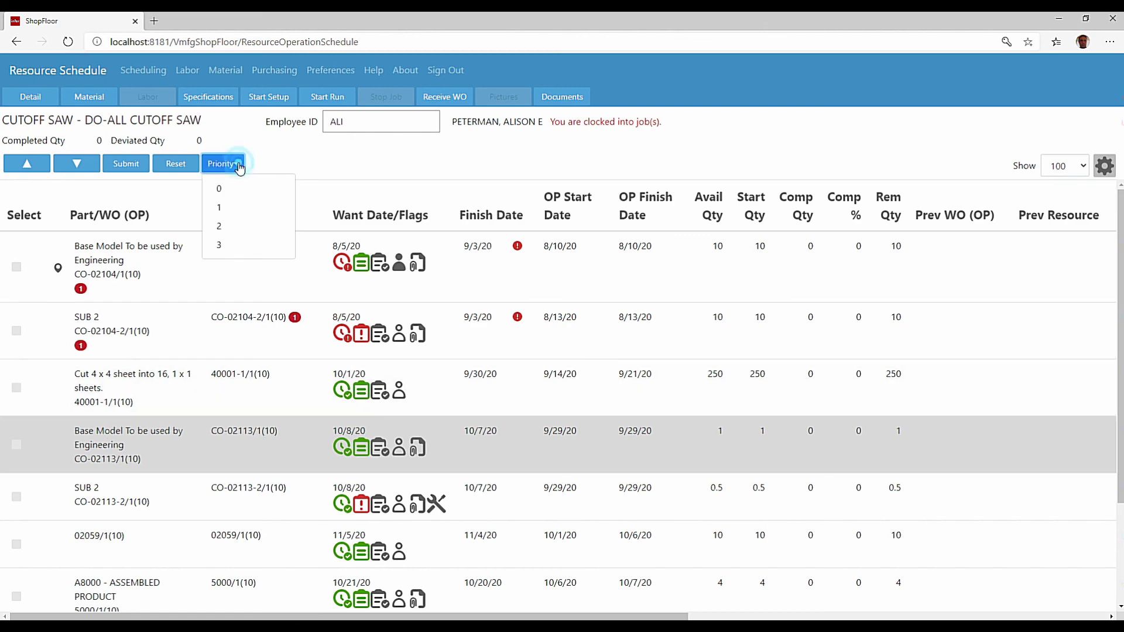
pyautogui.click(229, 226)
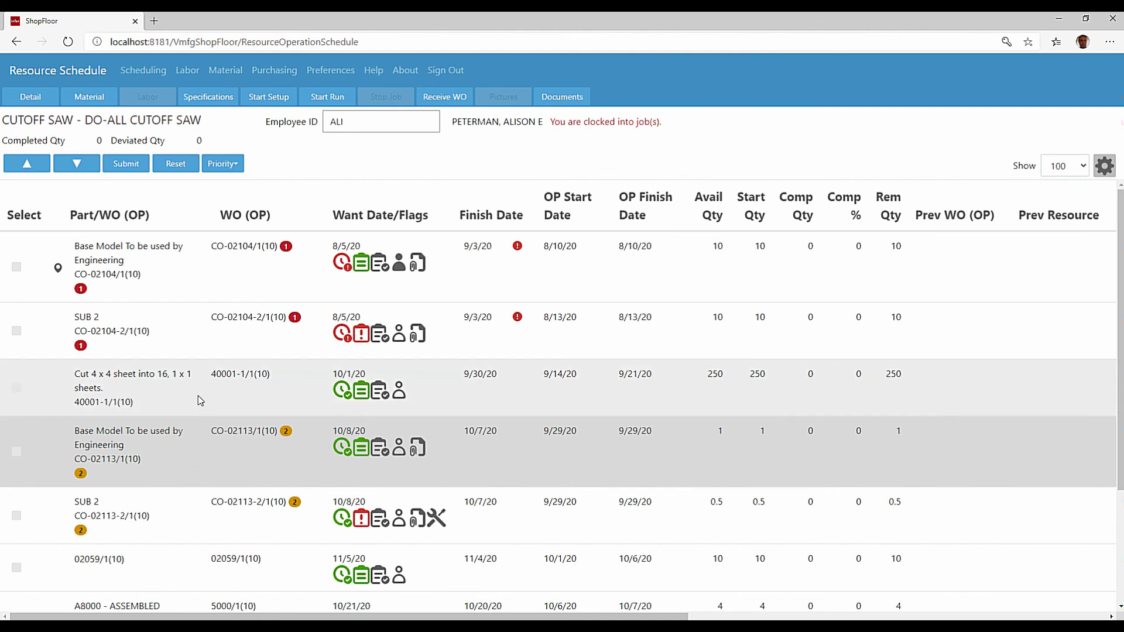
pyautogui.click(164, 388)
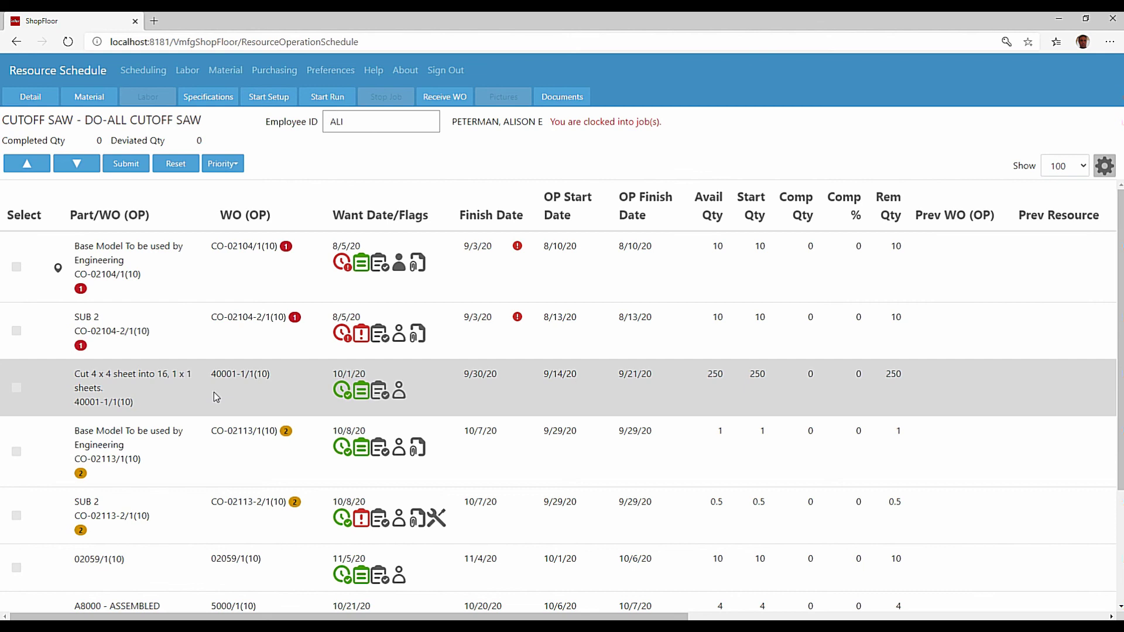
# - Drag the 40001-1/1(10) cut-sheet row below SUB 2 CO-02113-2/1(10)
pyautogui.click(154, 390)
pyautogui.moveTo(153, 388); pyautogui.dragTo(149, 454)
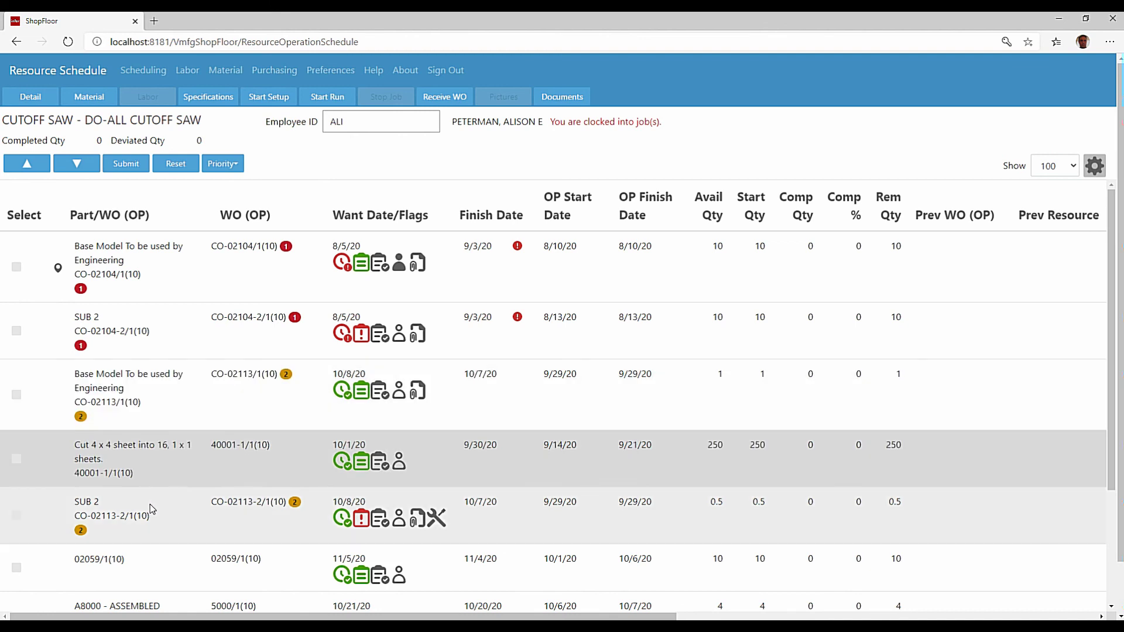
pyautogui.moveTo(150, 519); pyautogui.dragTo(152, 521)
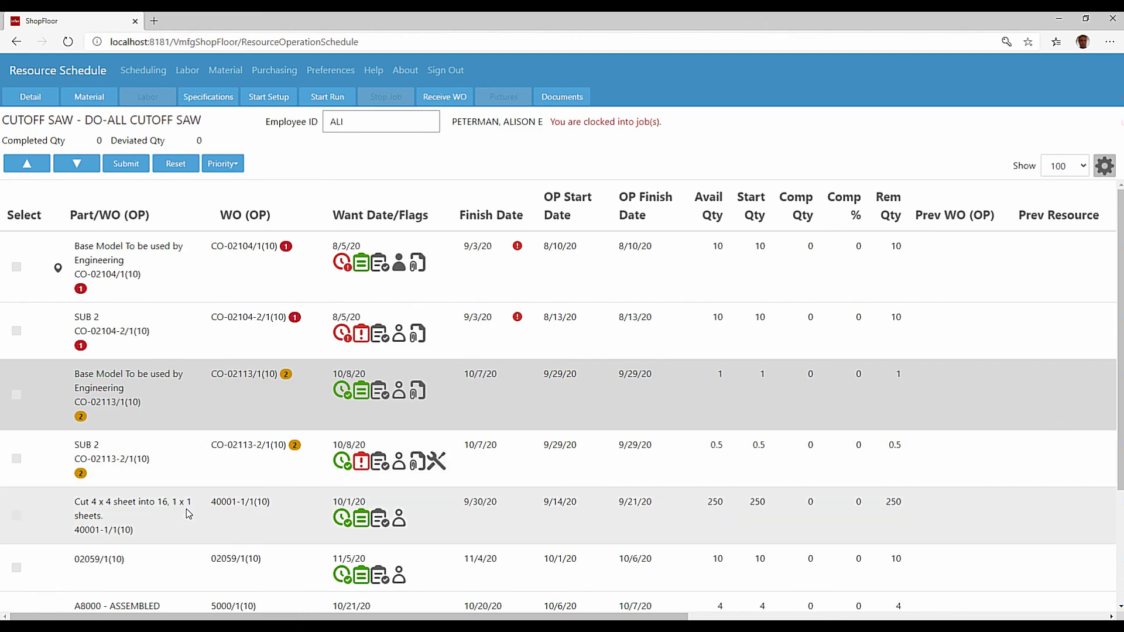
# - Check the Select boxes for rows 40001-1/1(10) and 02059/1(10) in the cutoff saw schedule
pyautogui.scroll(-1, 185, 508)
pyautogui.scroll(-1, 184, 505)
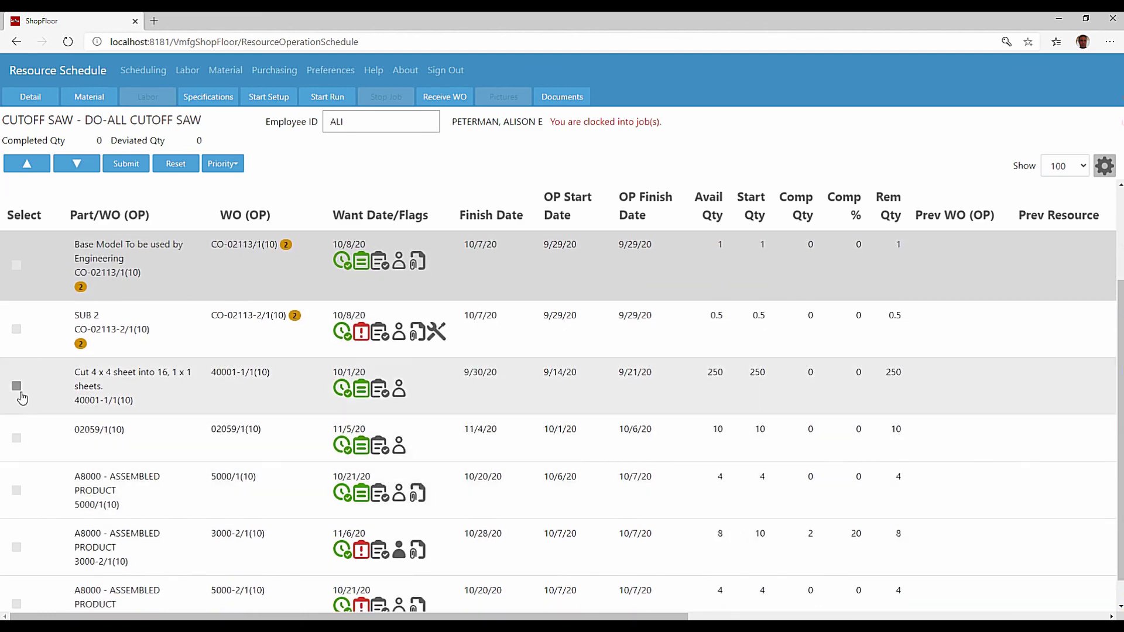
pyautogui.click(16, 386)
pyautogui.click(16, 438)
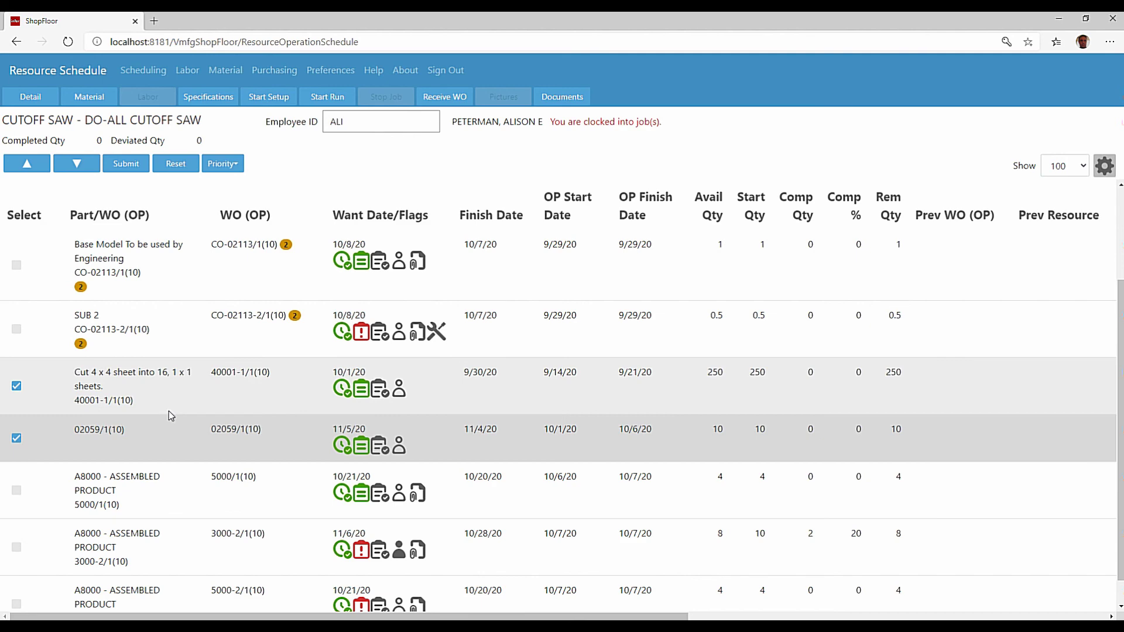
pyautogui.scroll(2, 174, 412)
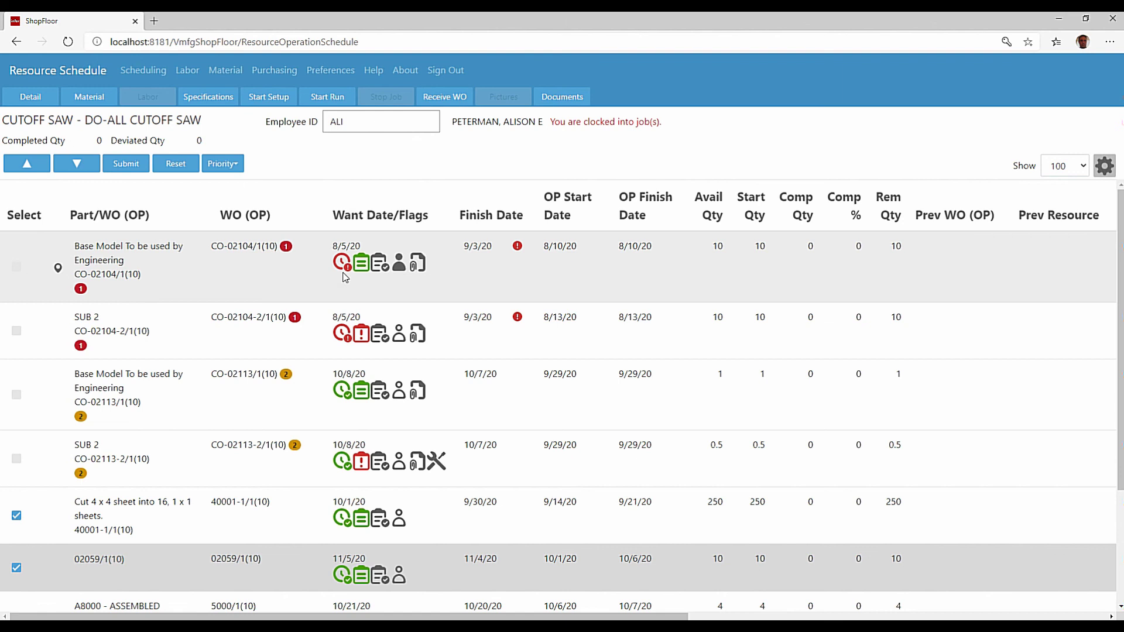
pyautogui.click(346, 279)
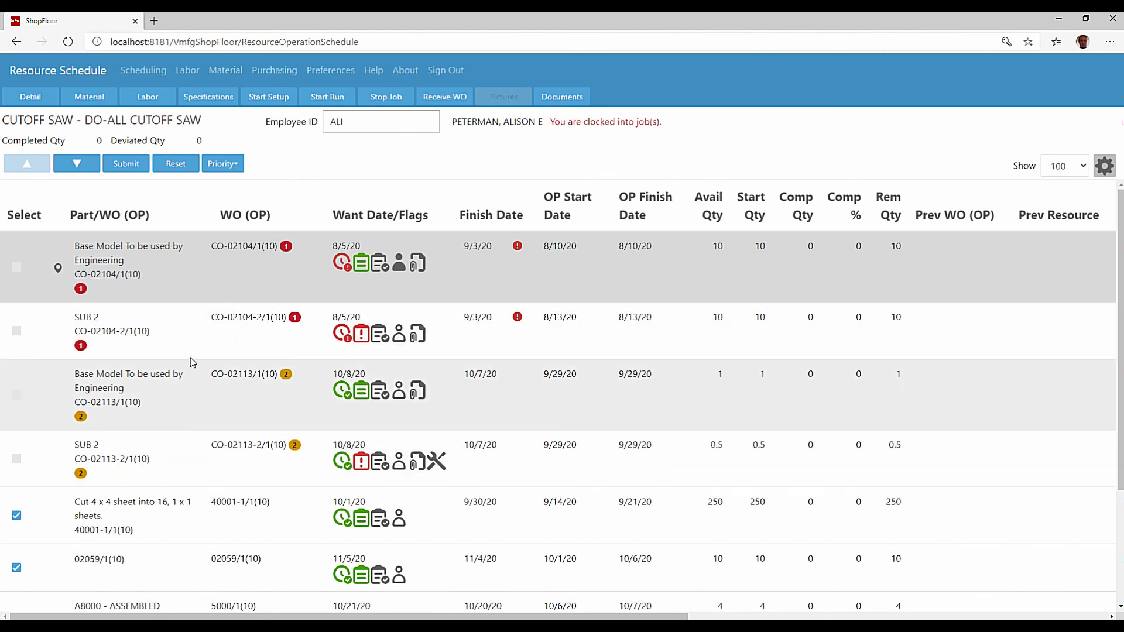
# - Open Shop Floor Help at the Work Order Summary List 'What do the flags mean?' table
pyautogui.click(375, 70)
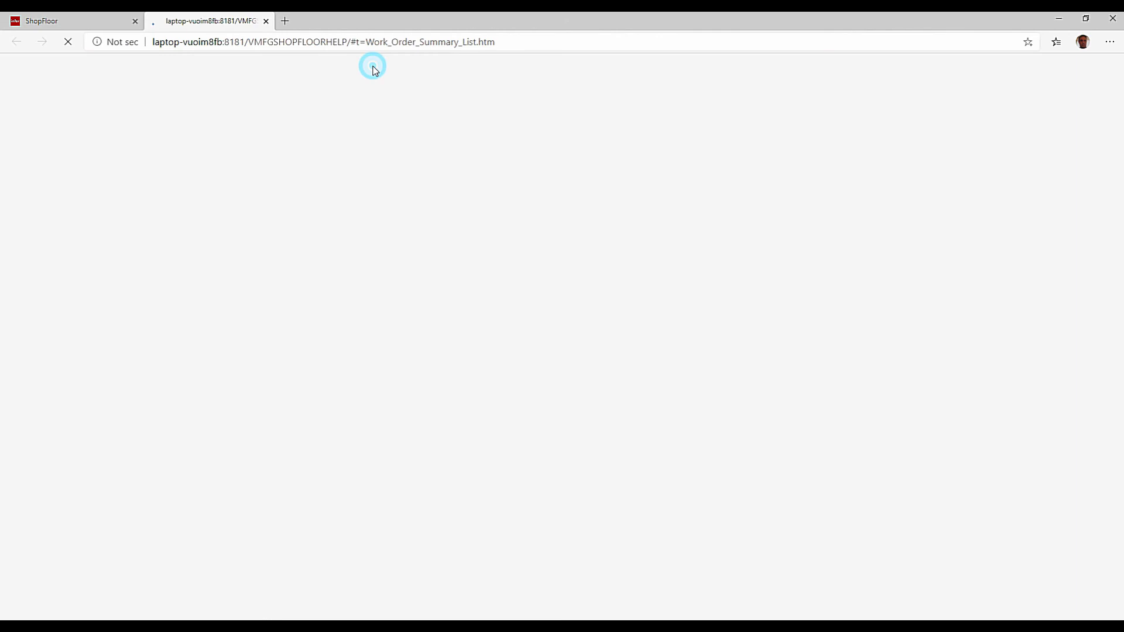
pyautogui.scroll(-5, 319, 258)
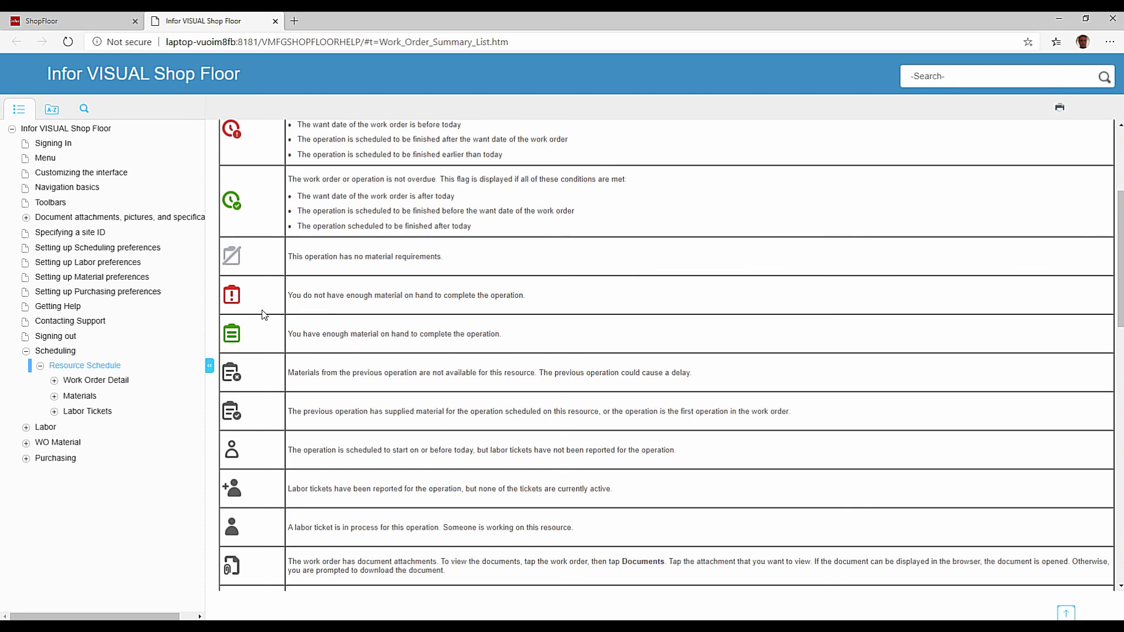
pyautogui.scroll(2, 265, 307)
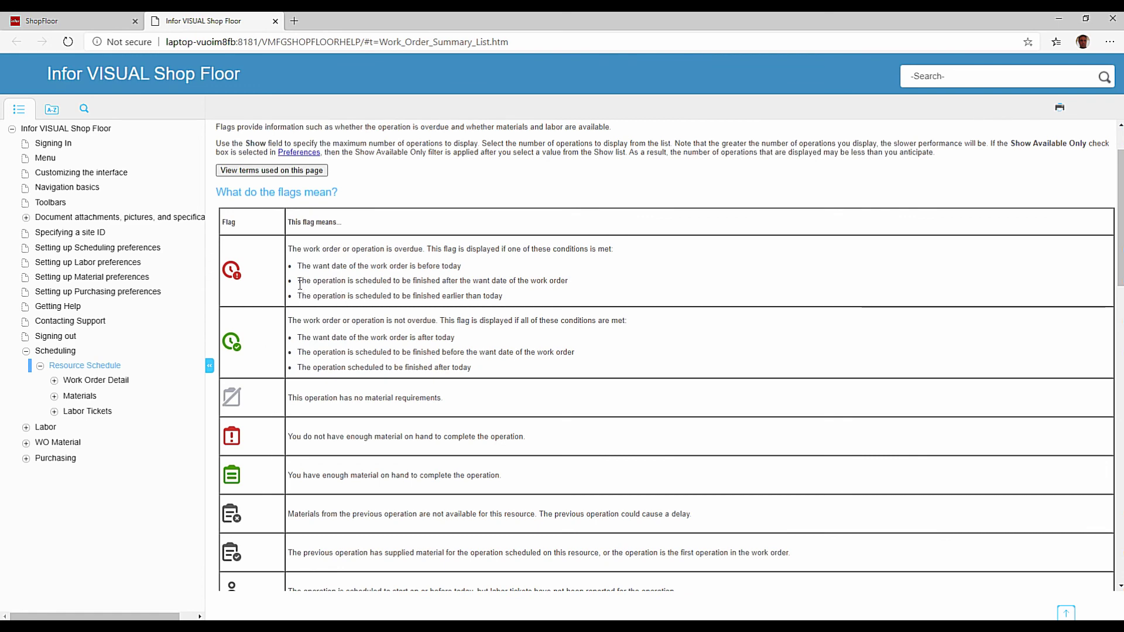
# - Close the help and bring up labor tickets for work order CO-02104/1(10), OP Seq 10
pyautogui.click(275, 21)
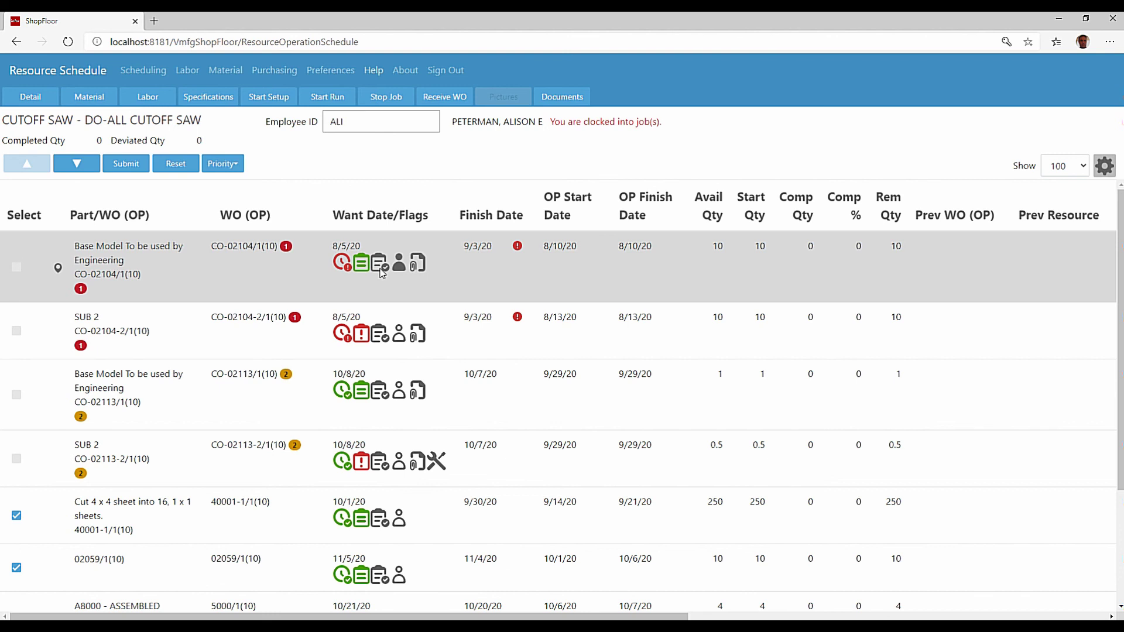
pyautogui.click(380, 334)
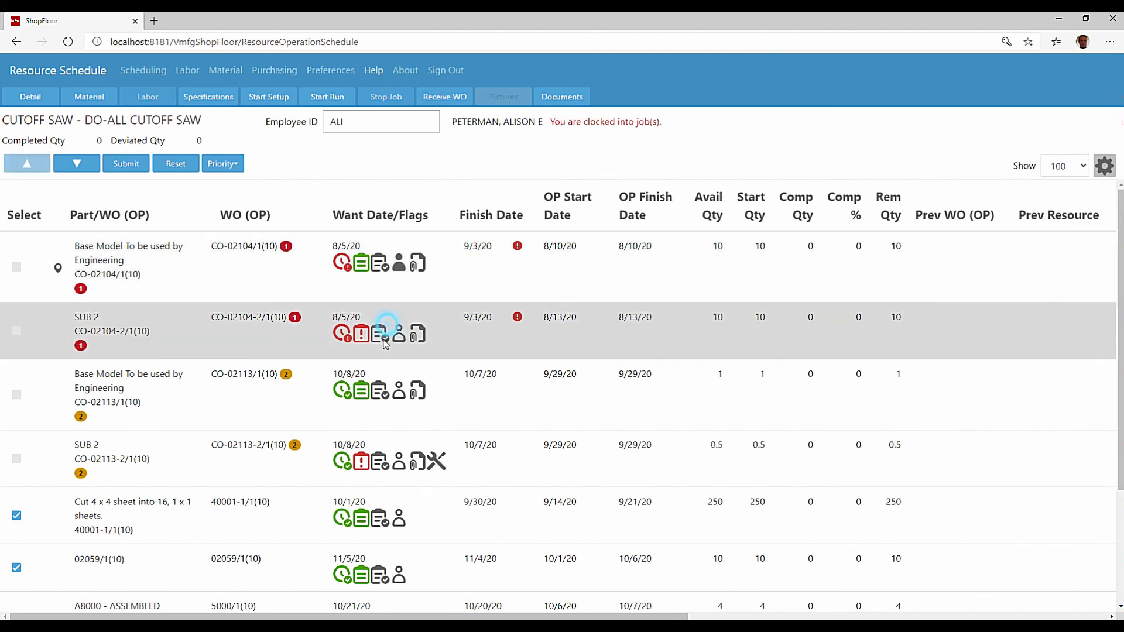
pyautogui.click(384, 272)
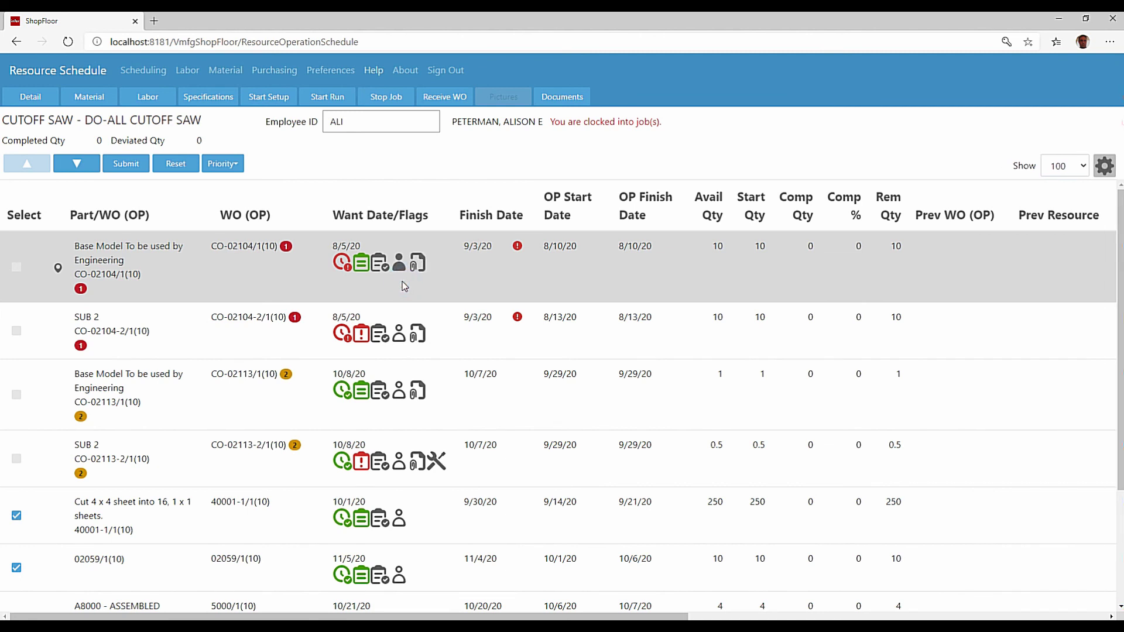
pyautogui.click(562, 99)
pyautogui.click(152, 99)
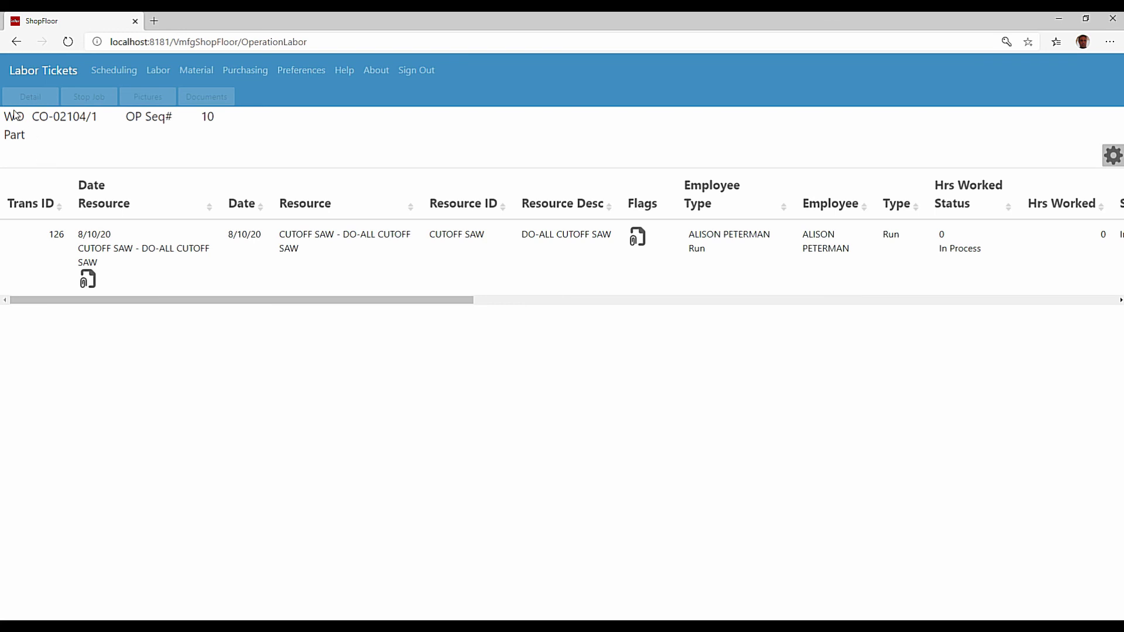
pyautogui.click(16, 42)
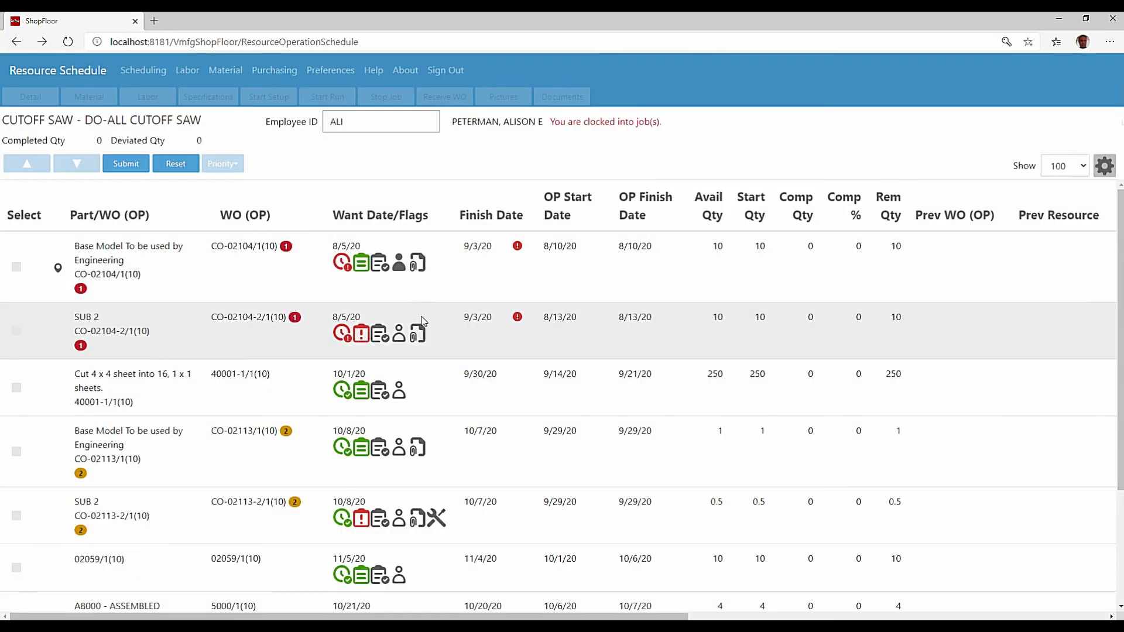
pyautogui.click(299, 270)
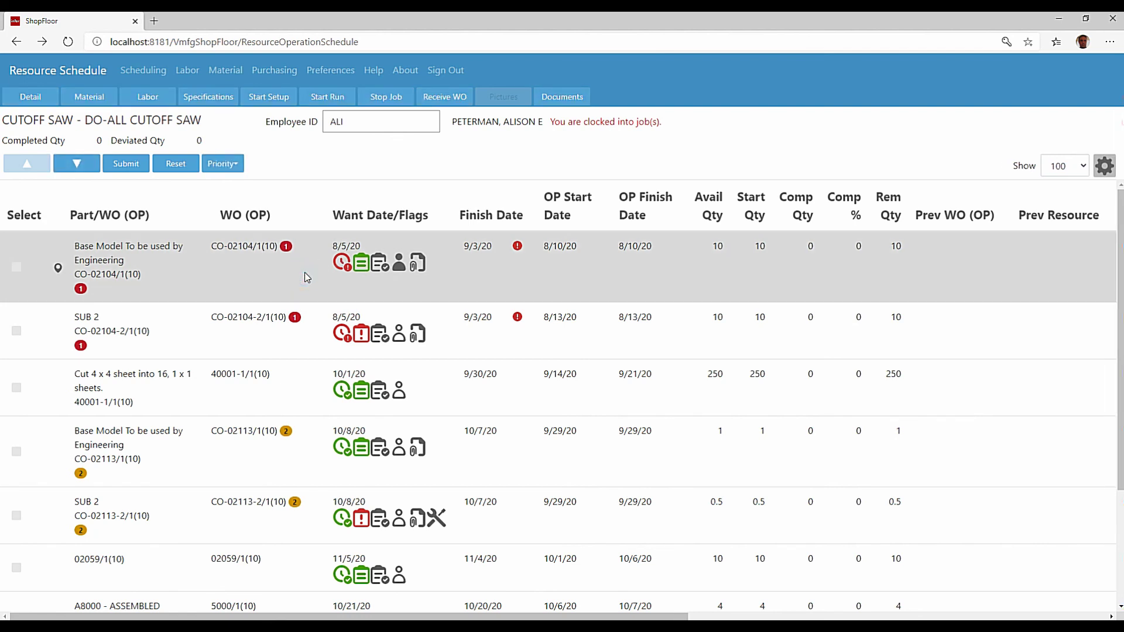
# - List the three planned supply orders for SUB 2's short material B3242, due 7/14/20–7/16/20
pyautogui.click(363, 343)
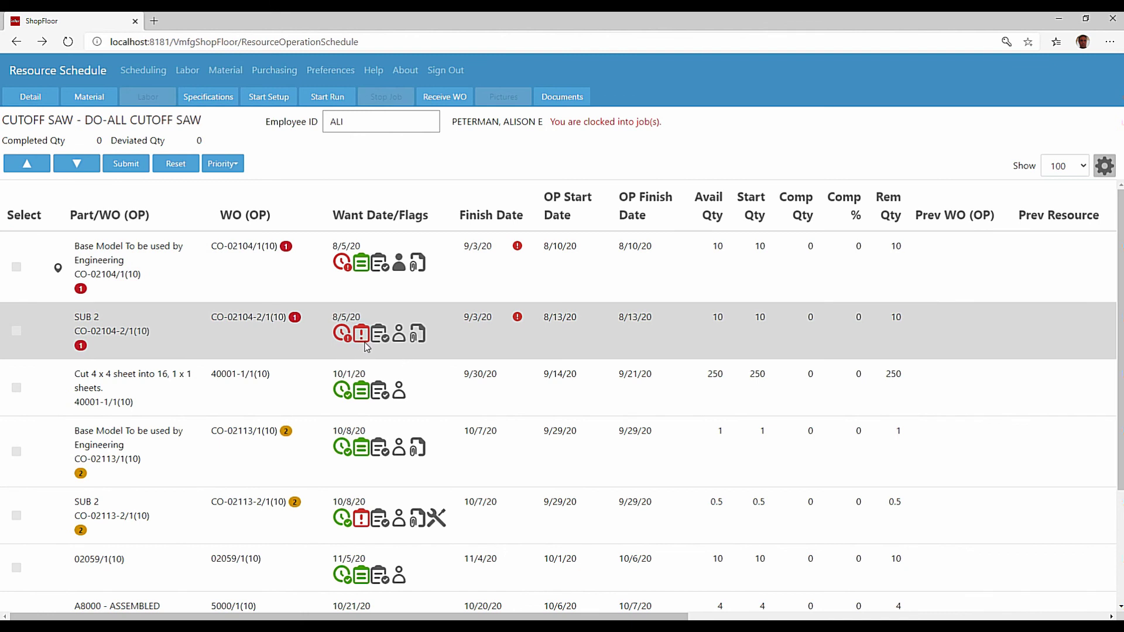
pyautogui.click(98, 99)
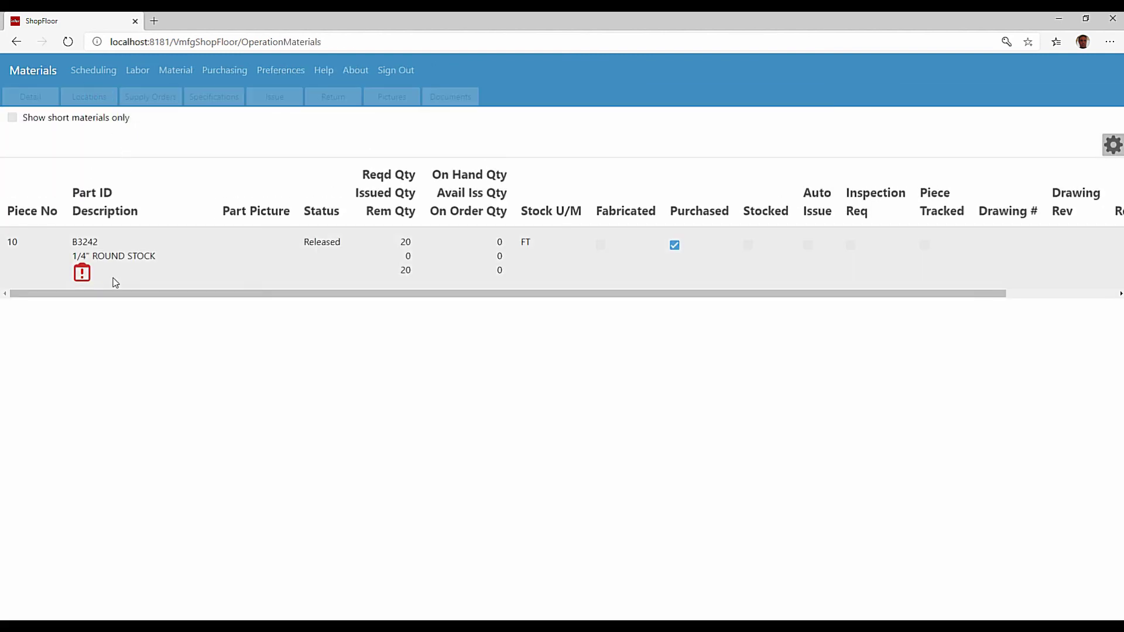
pyautogui.click(181, 269)
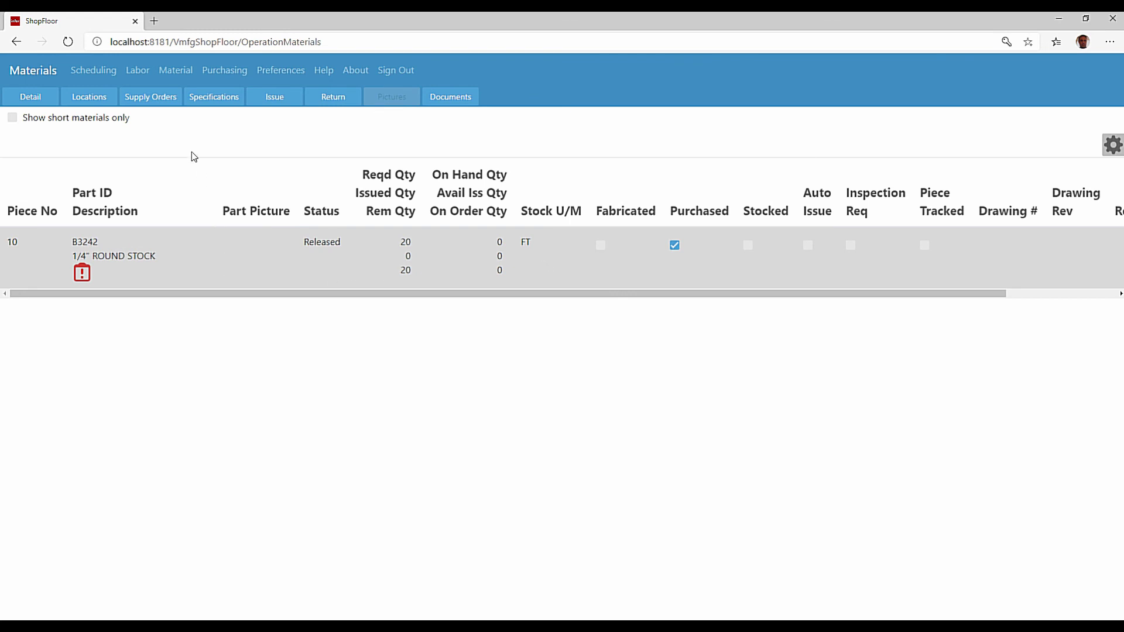
pyautogui.click(149, 101)
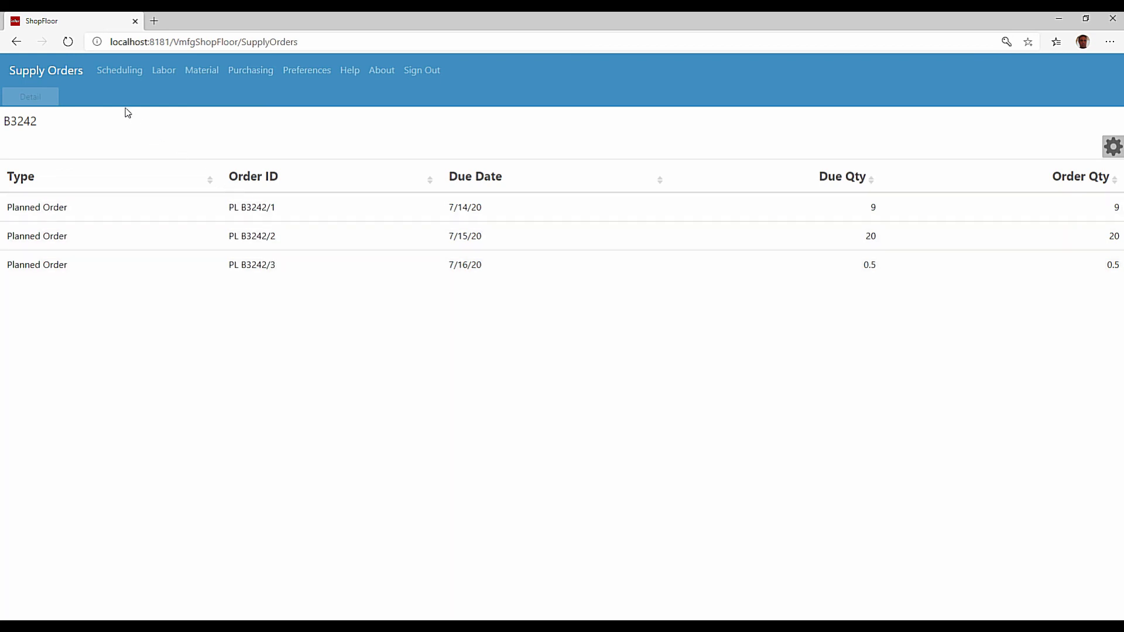
# - Go back twice from the B3242 supply orders, via Materials, to the CUTOFF SAW schedule
pyautogui.click(19, 42)
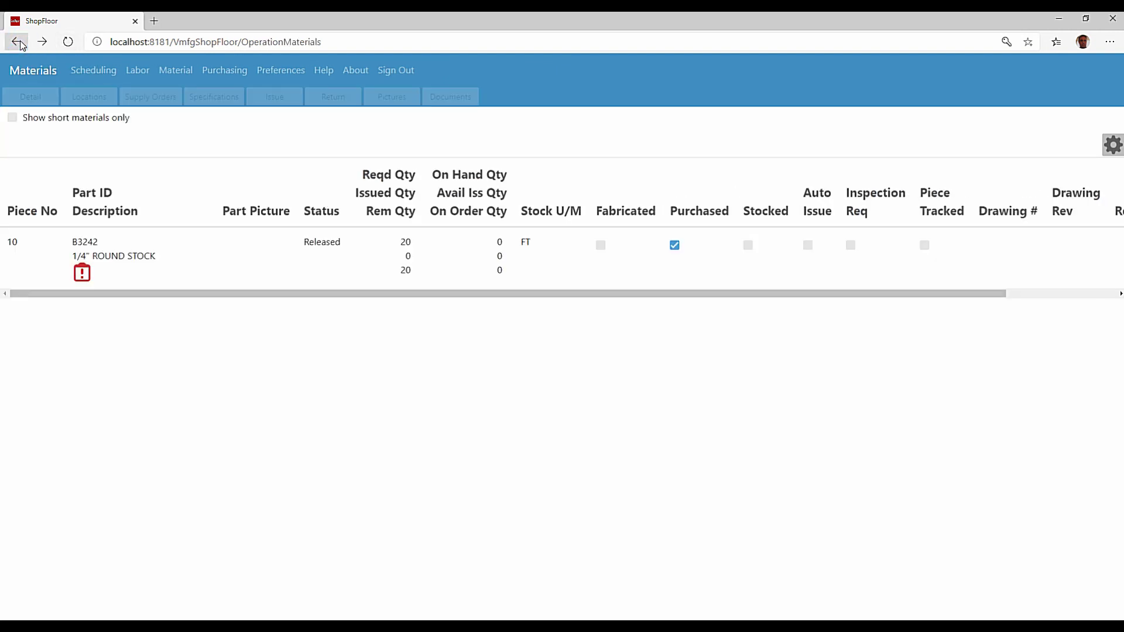
pyautogui.click(19, 42)
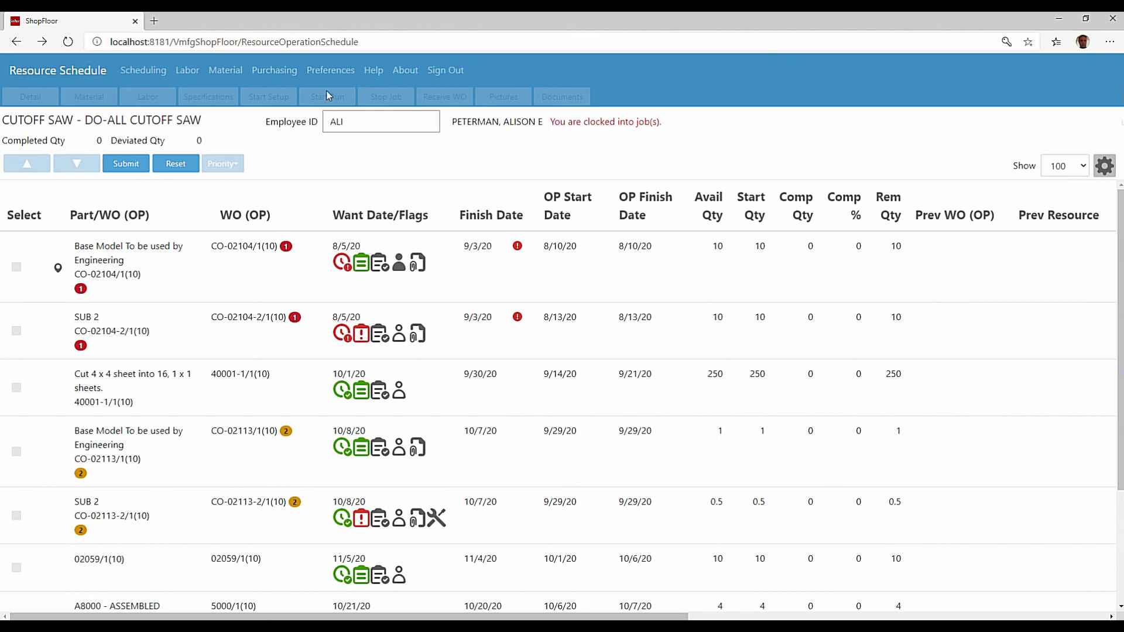
pyautogui.click(333, 75)
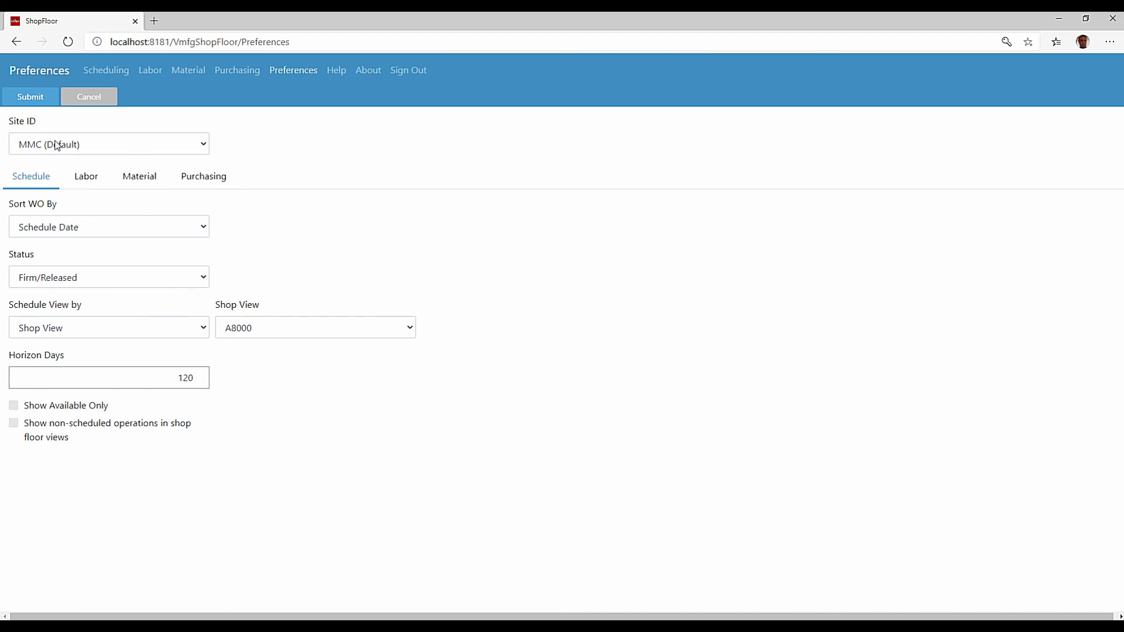
pyautogui.click(86, 177)
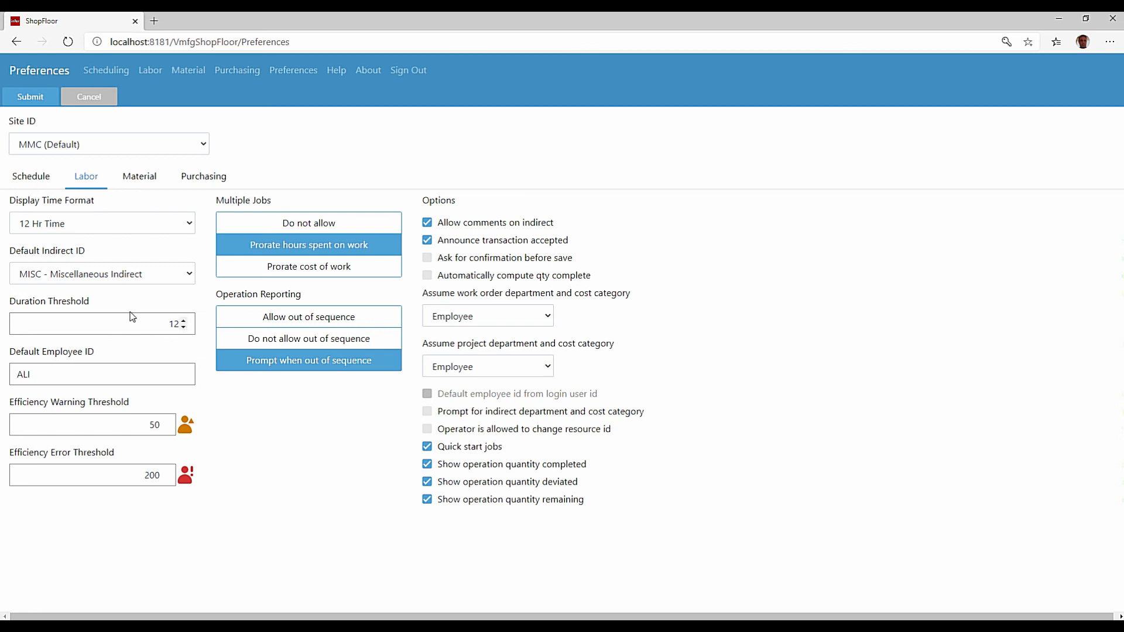
pyautogui.click(15, 41)
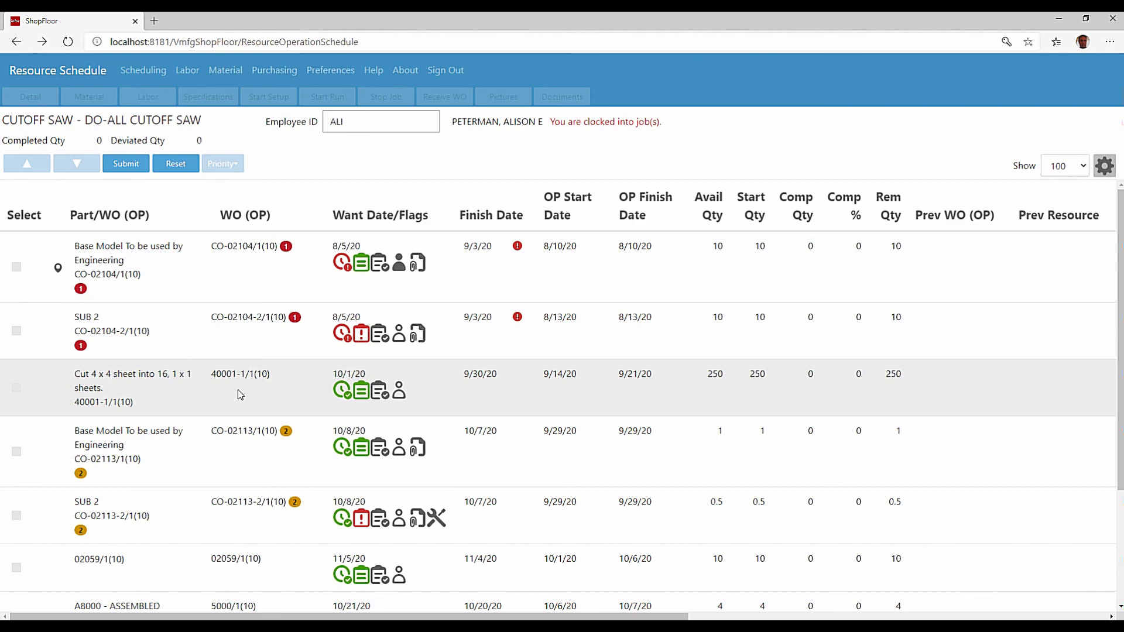
# - Return from the Cutoff saw resource schedule through the Resources view to the main menu
pyautogui.click(59, 71)
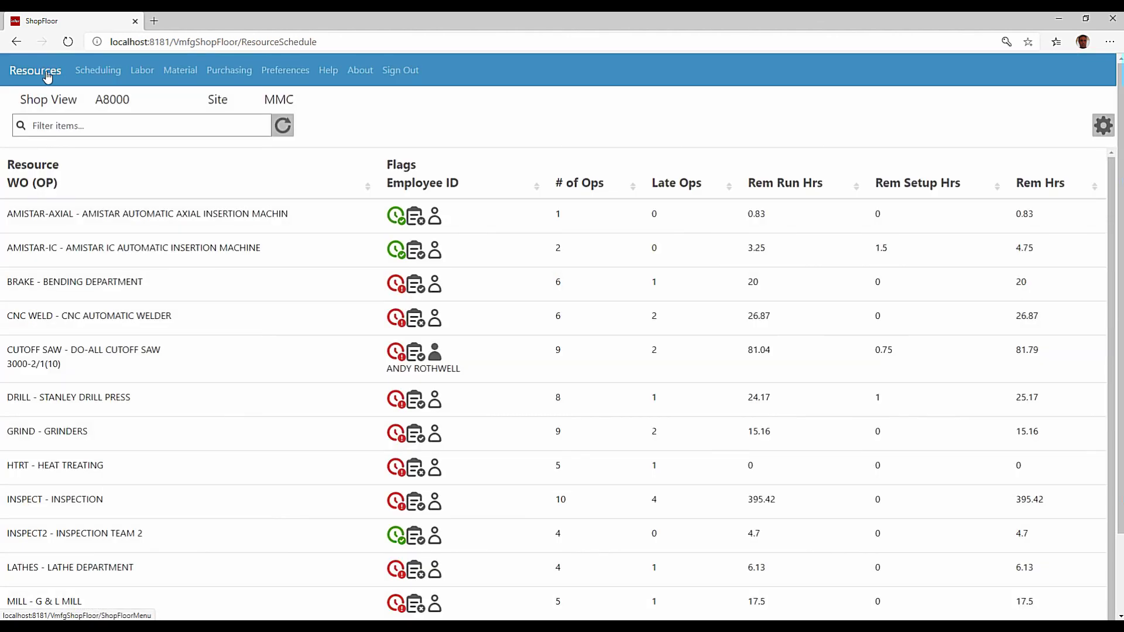
pyautogui.click(47, 72)
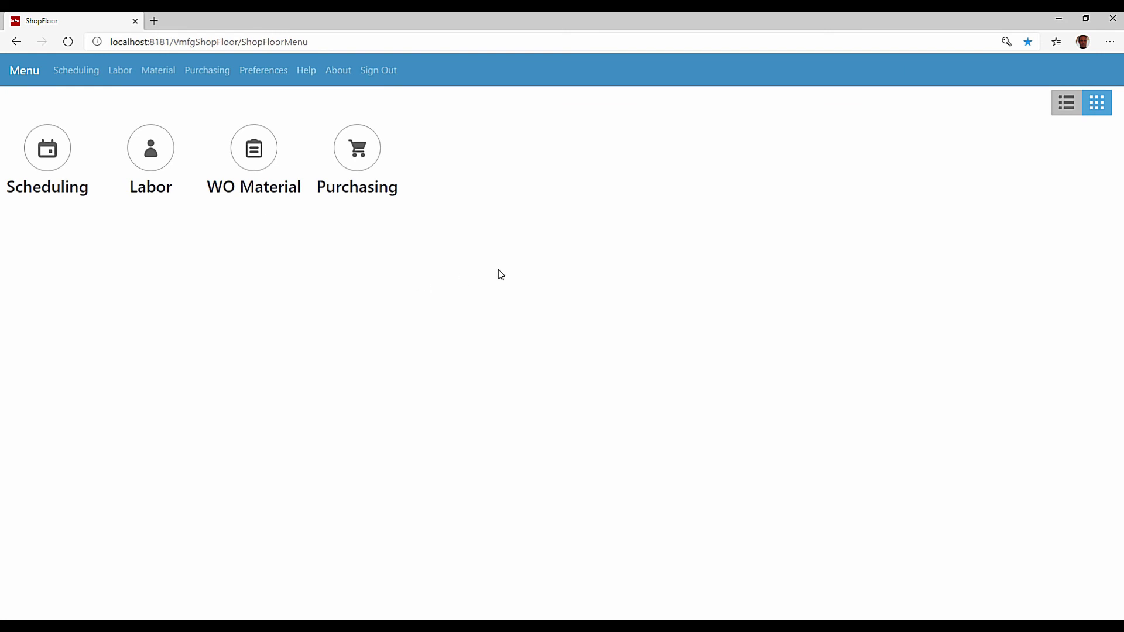